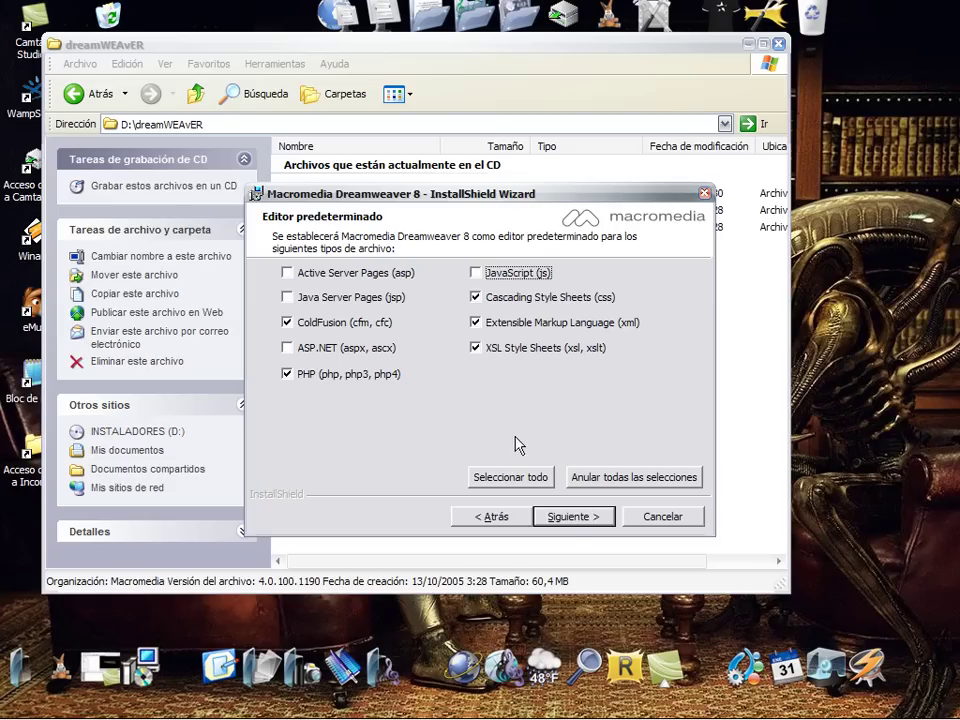
- Drop XSL and ColdFusion from the default file types, keeping PHP, and accept the associations
{"action": "left_click", "coordinate": [493, 348]}
{"action": "key", "text": "alt+f"}
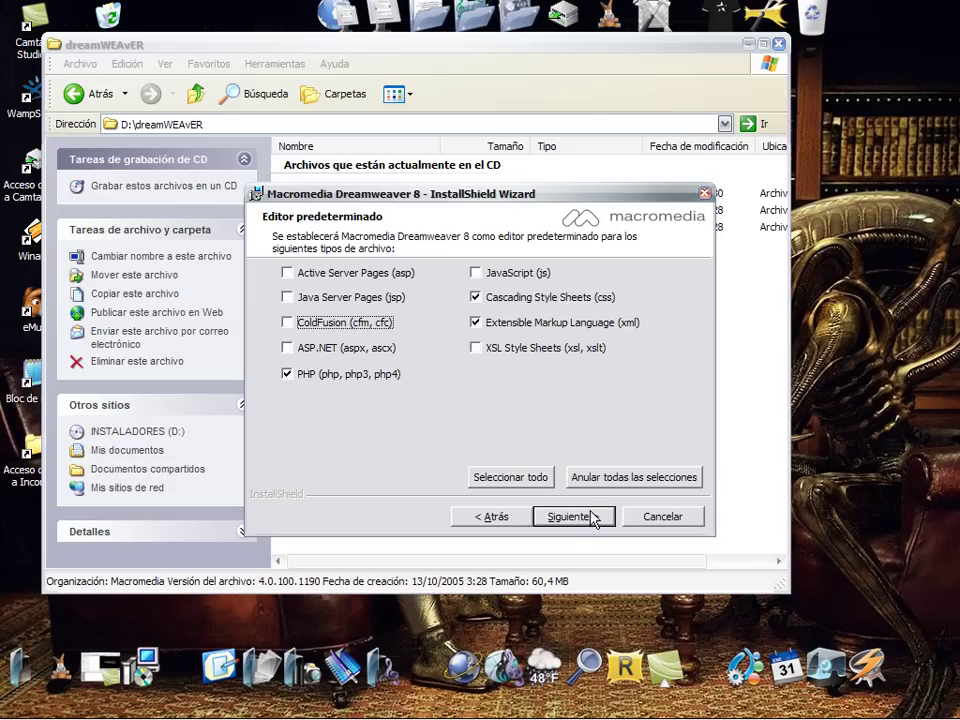
{"action": "left_click", "coordinate": [586, 518]}
- Install Dreamweaver 8, dismiss the Java update notice, and tick the option to launch it
{"action": "left_click", "coordinate": [590, 517]}
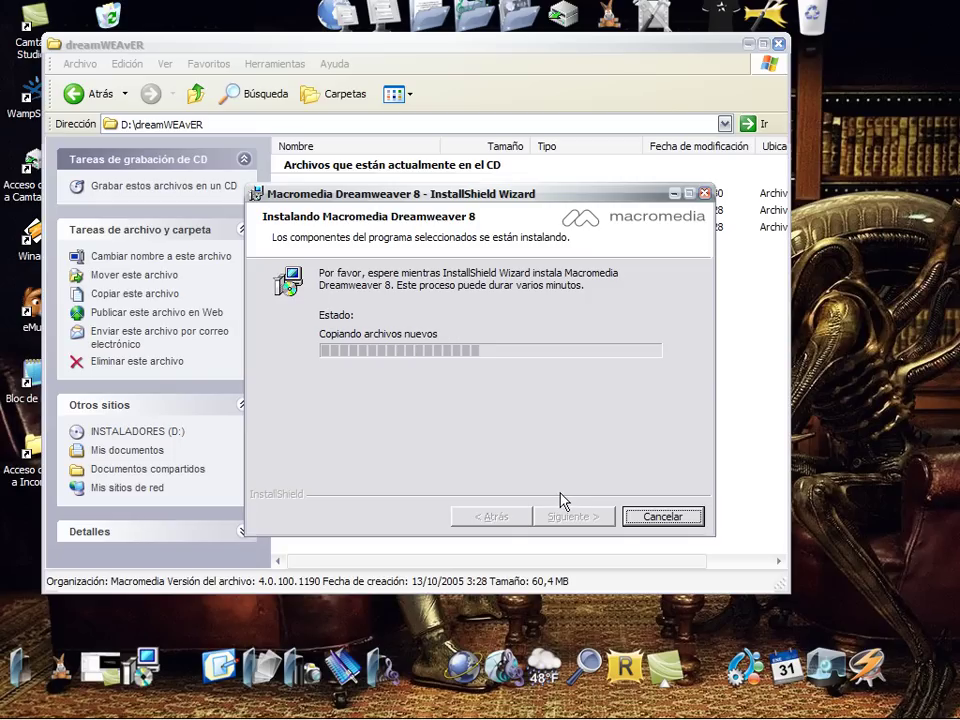
{"action": "left_click", "coordinate": [845, 632]}
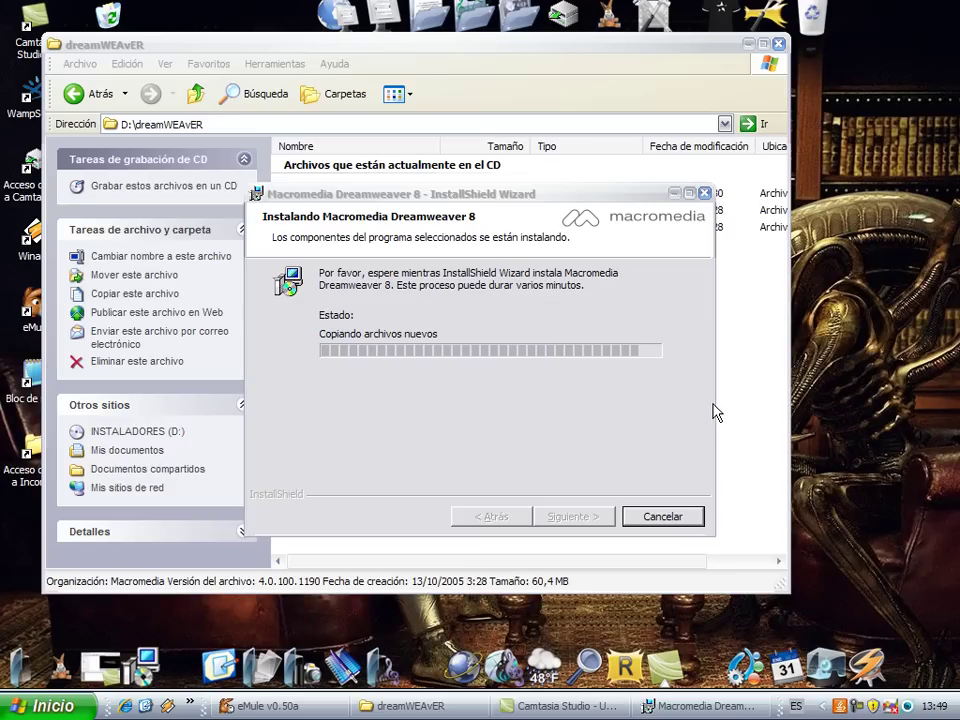
{"action": "left_click", "coordinate": [484, 353]}
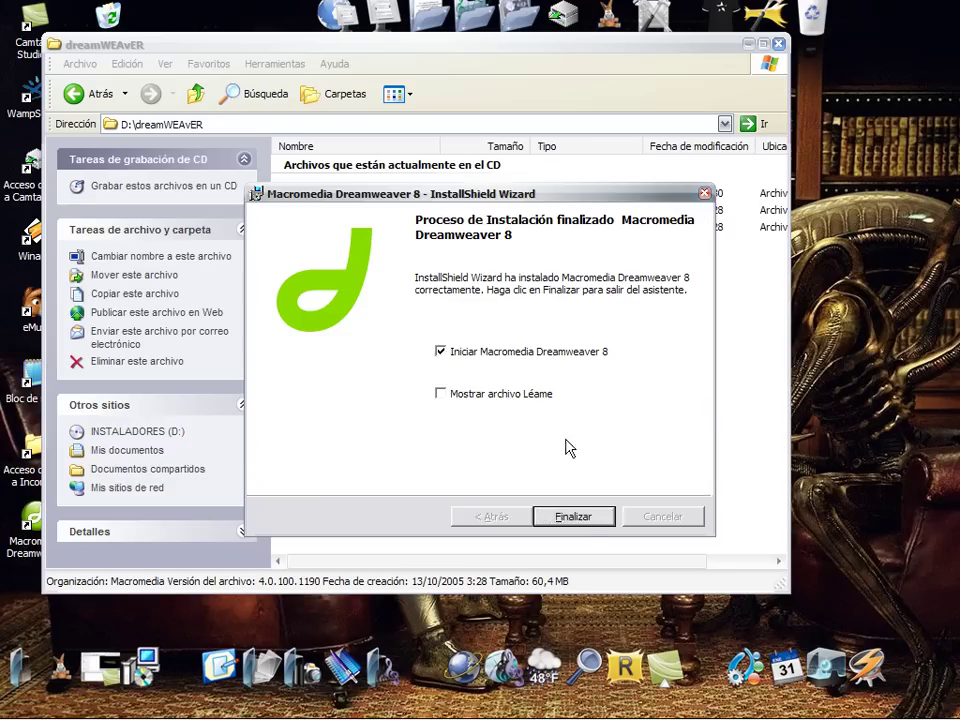
- Launch Dreamweaver, choose the Programador (coder) workspace, and go on to serial entry
{"action": "left_click", "coordinate": [573, 516]}
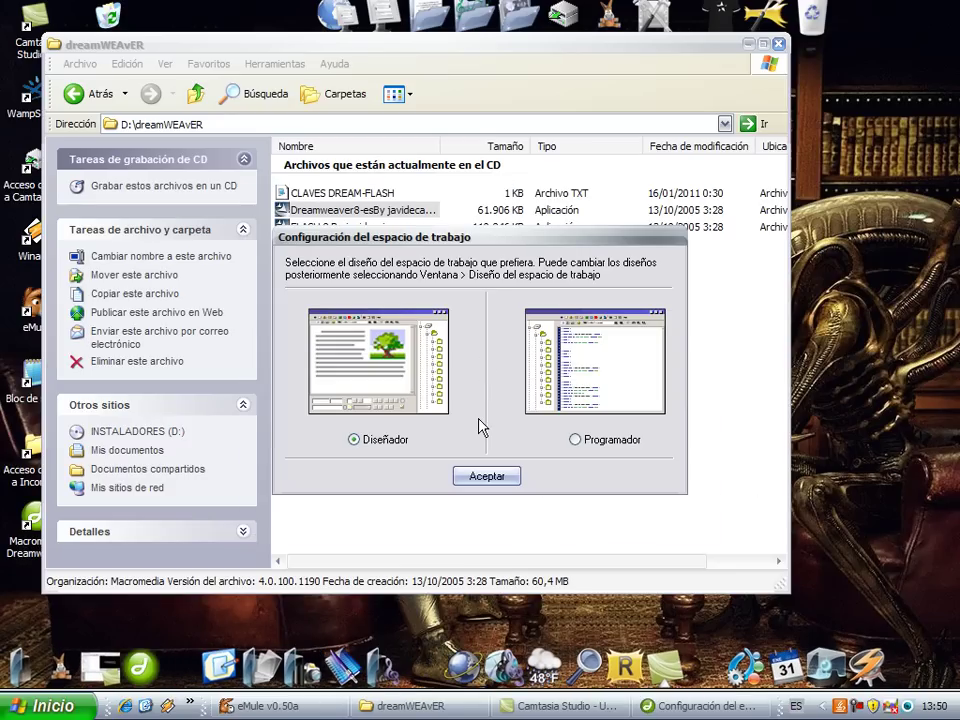
{"action": "left_click", "coordinate": [575, 439]}
{"action": "left_click", "coordinate": [497, 476]}
{"action": "left_click", "coordinate": [716, 563]}
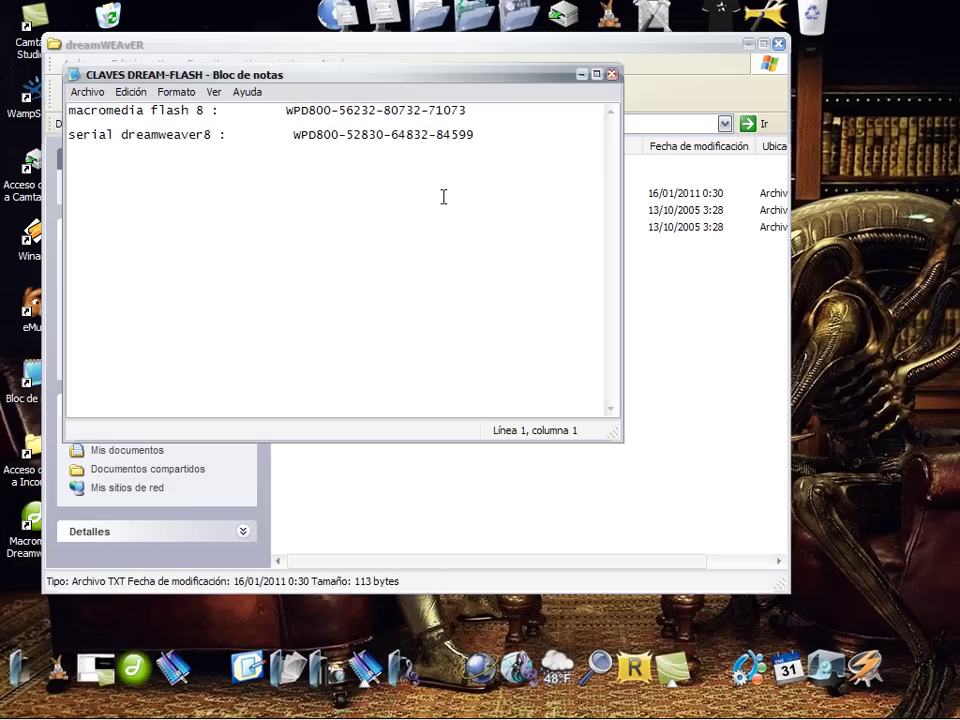
- Copy the serial number groups from Notepad into the activation fields
{"action": "left_click_drag", "start_coordinate": [345, 133], "coordinate": [285, 133]}
{"action": "key", "text": "ctrl+c"}
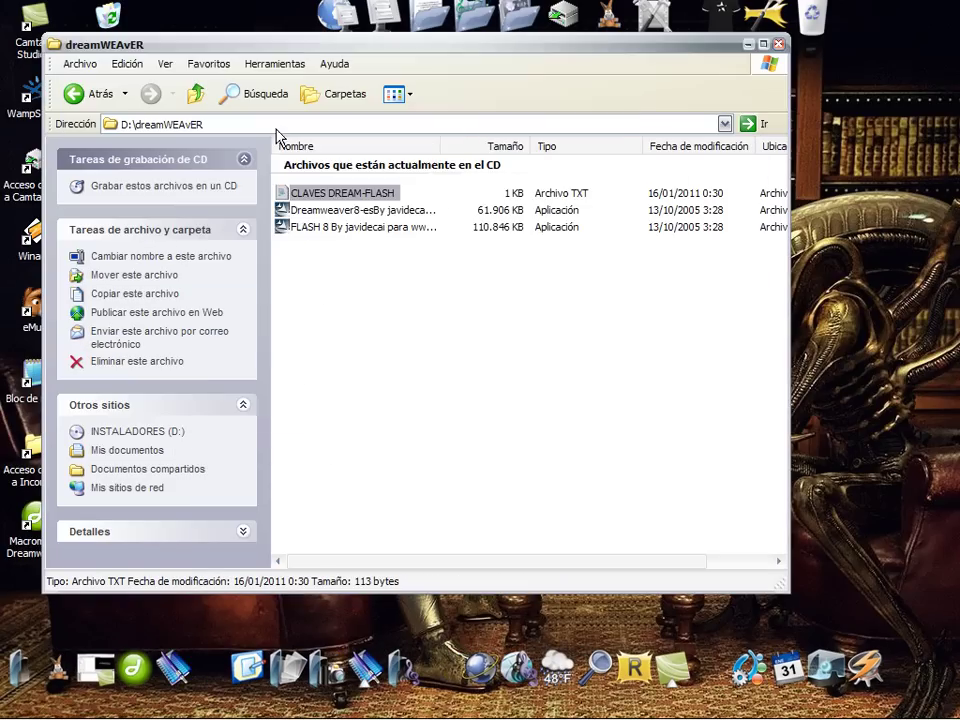
{"action": "key", "text": "alt+Tab"}
{"action": "key", "text": "ctrl+v"}
{"action": "key", "text": "alt+Tab"}
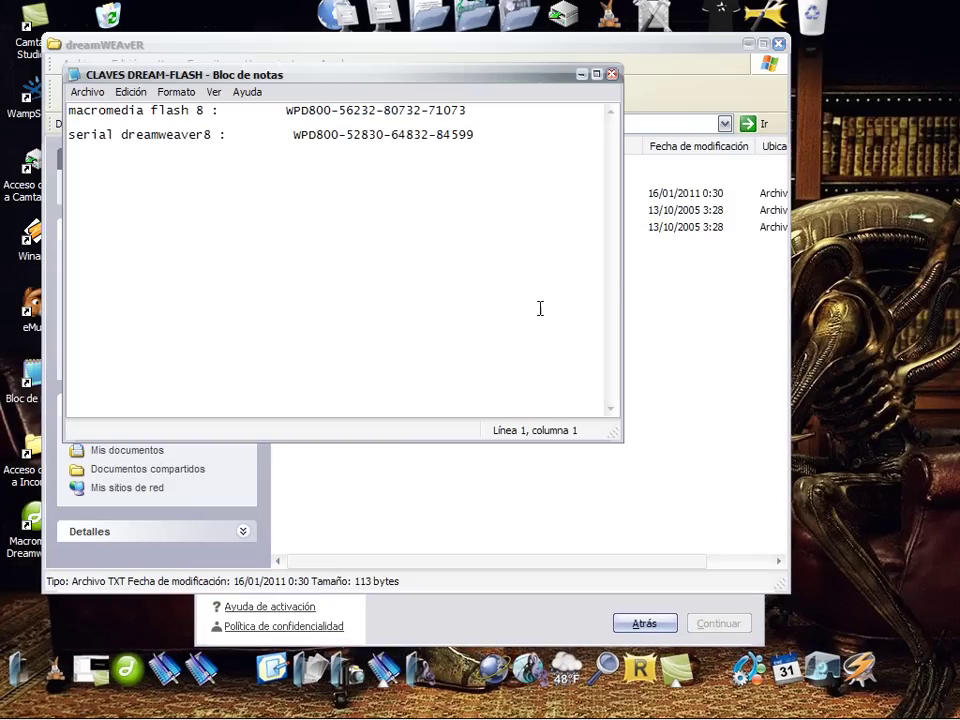
{"action": "left_click_drag", "start_coordinate": [346, 134], "coordinate": [383, 134]}
{"action": "key", "text": "alt+Tab"}
{"action": "left_click", "coordinate": [484, 316]}
{"action": "key", "text": "ctrl+v"}
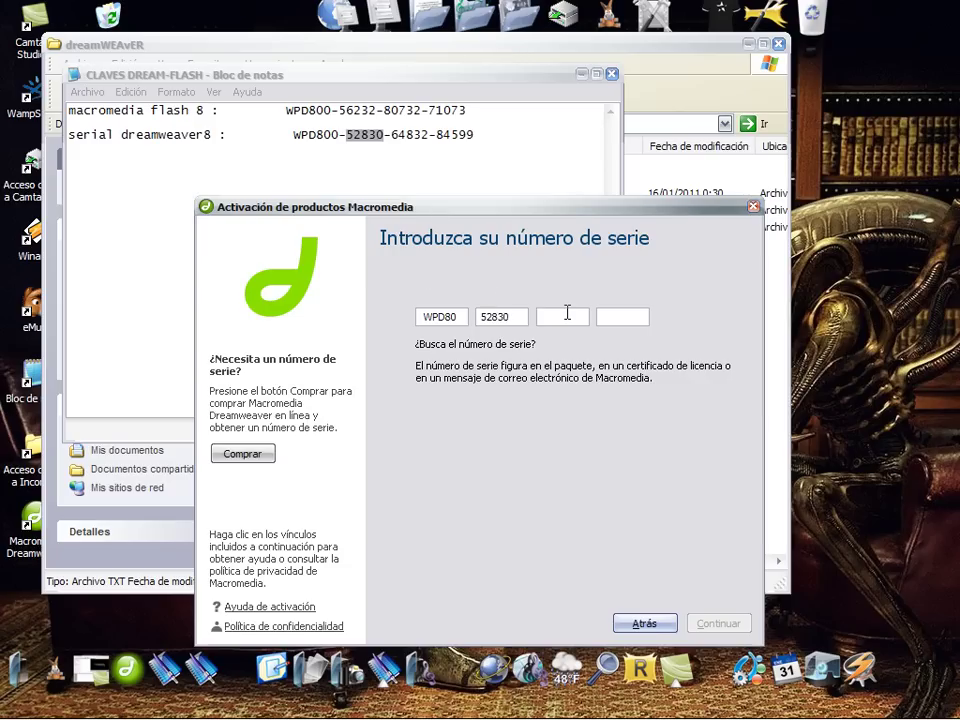
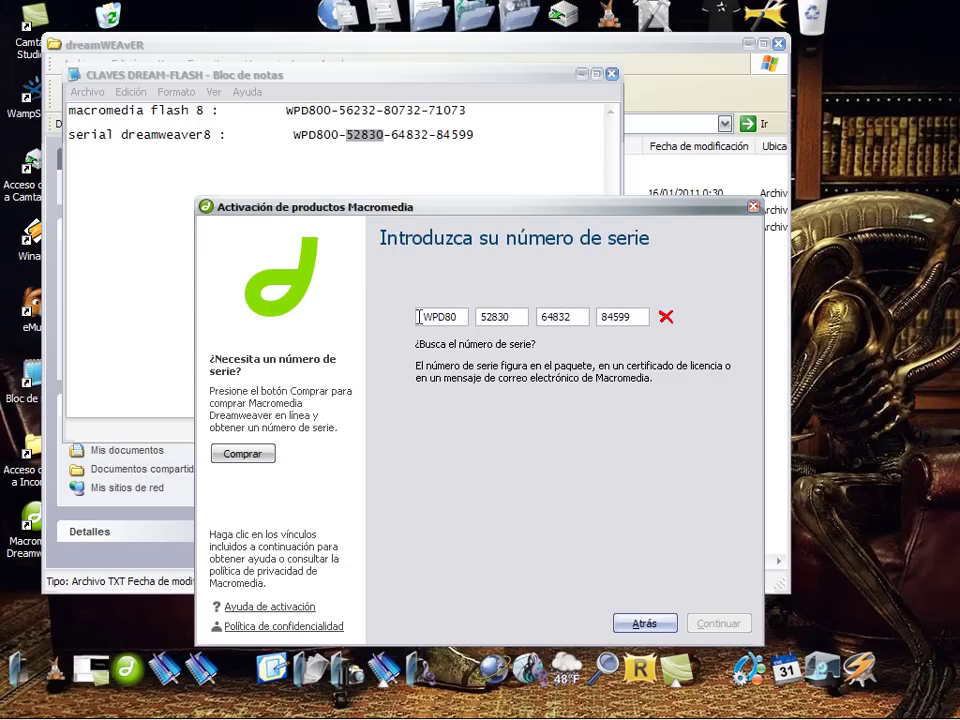
{"action": "left_click", "coordinate": [419, 316]}
{"action": "key", "text": "Delete"}
- Re-enter the complete serial number, submit it for activation, and close the confirmation
{"action": "left_click", "coordinate": [645, 623]}
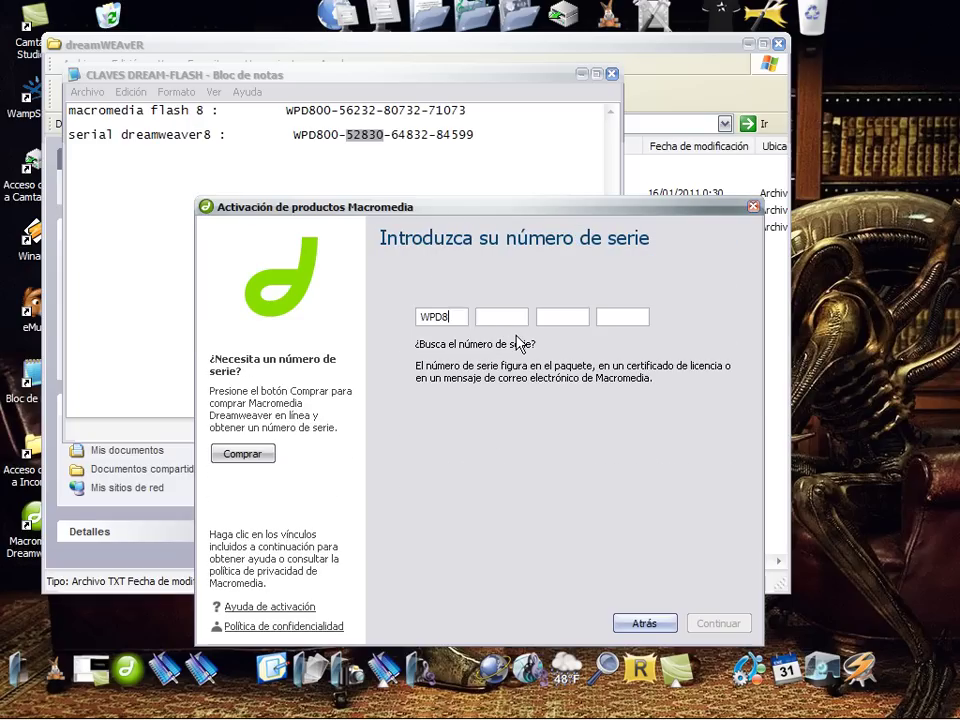
{"action": "left_click", "coordinate": [718, 623]}
{"action": "left_click", "coordinate": [615, 622]}
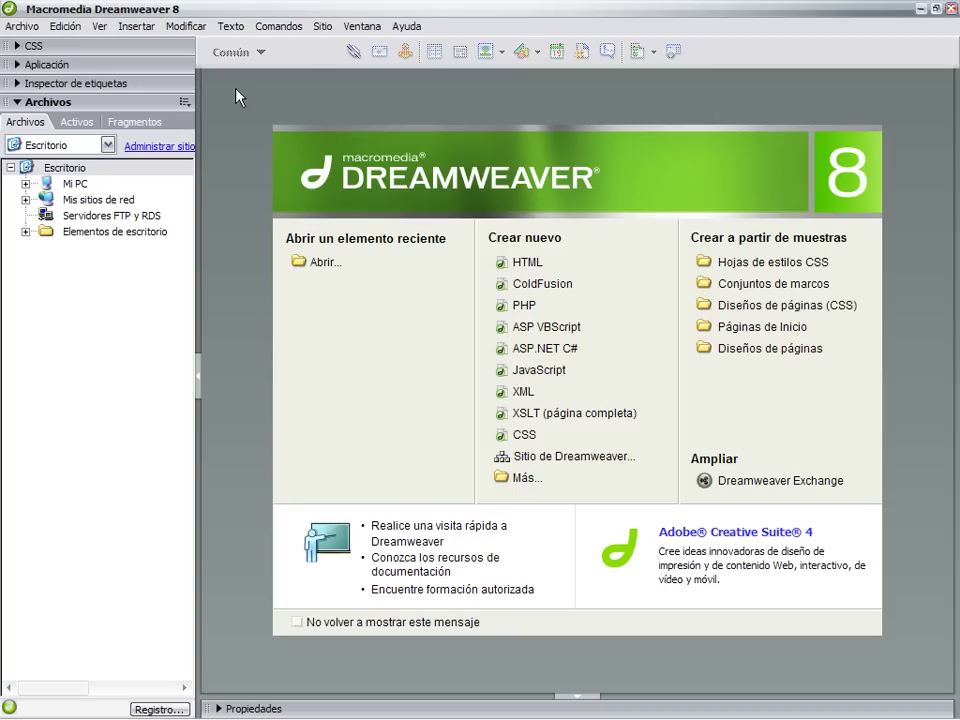
- Start a new Dreamweaver site from the start page and name it 'PUERTO MONTT'
{"action": "left_click", "coordinate": [43, 103]}
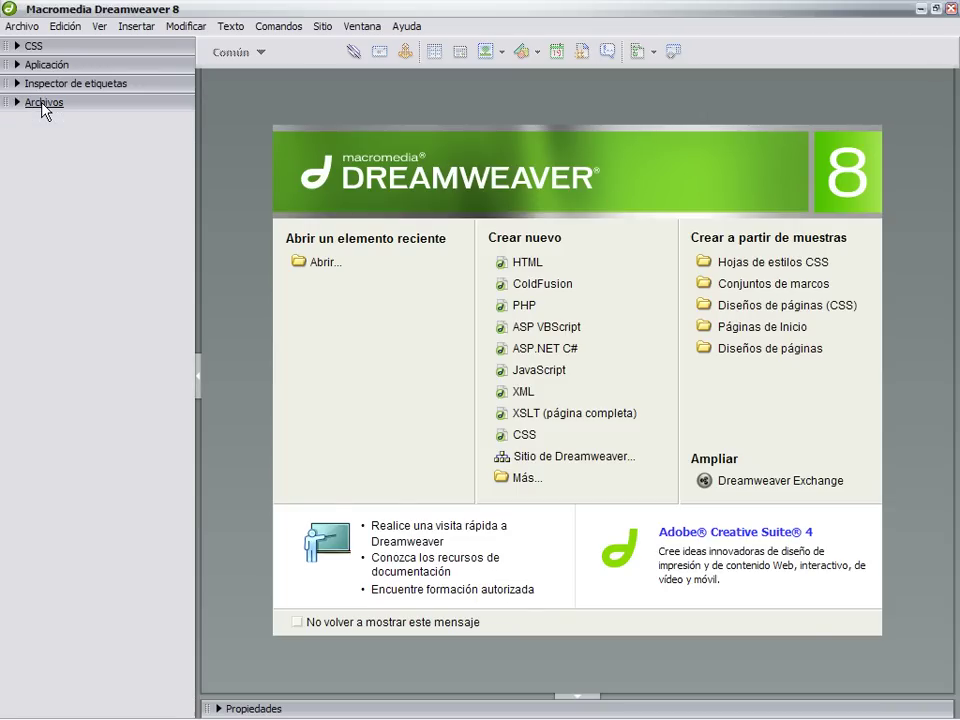
{"action": "left_click", "coordinate": [42, 104]}
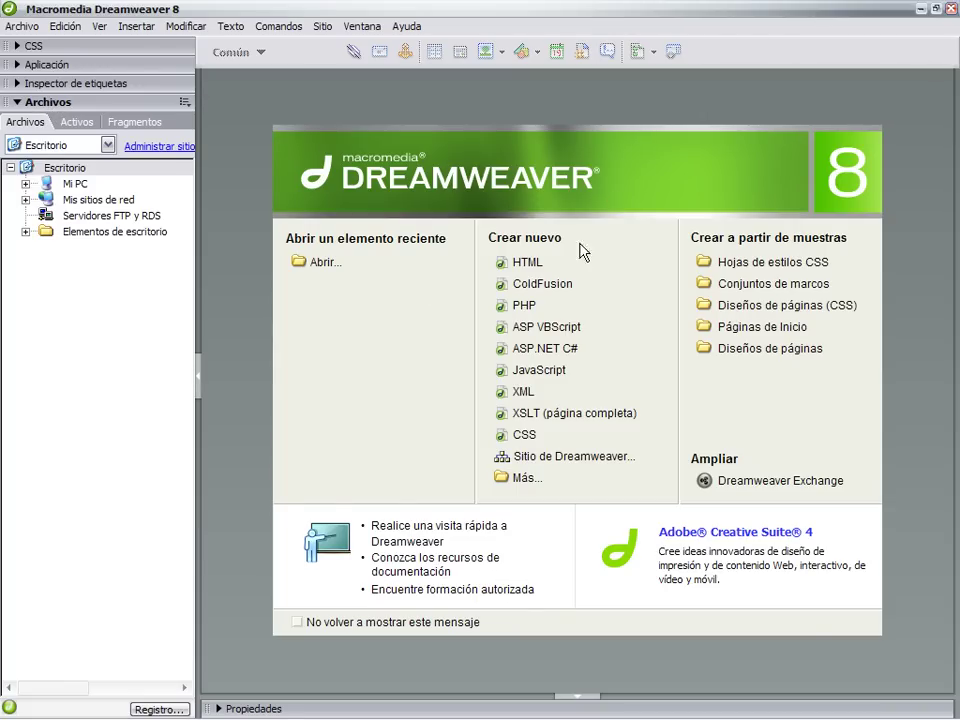
{"action": "left_click", "coordinate": [530, 456]}
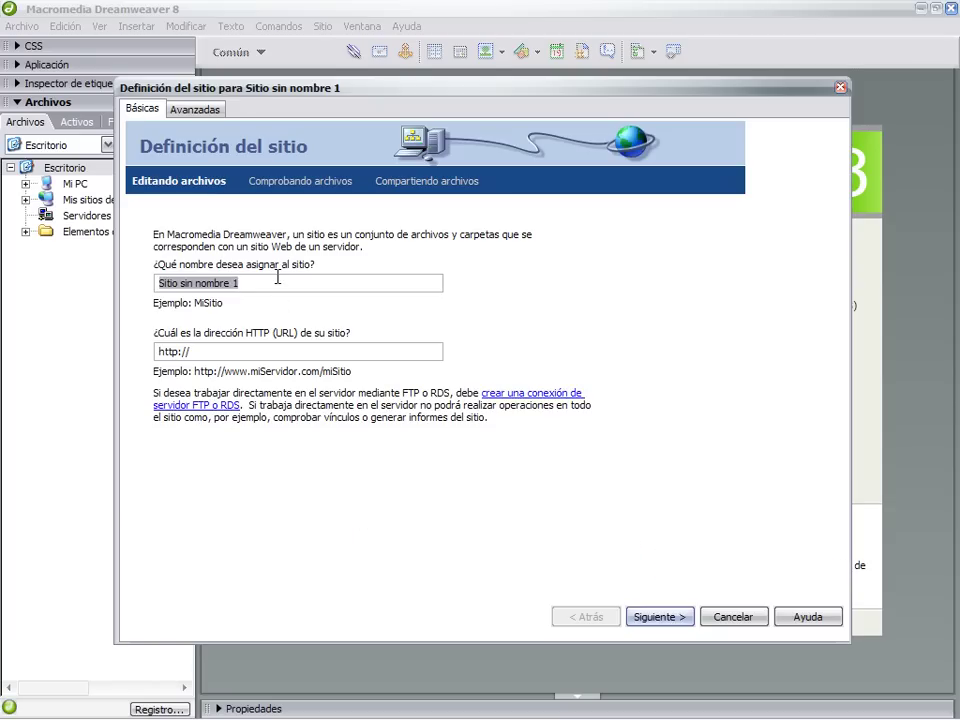
{"action": "type", "text": "PU"}
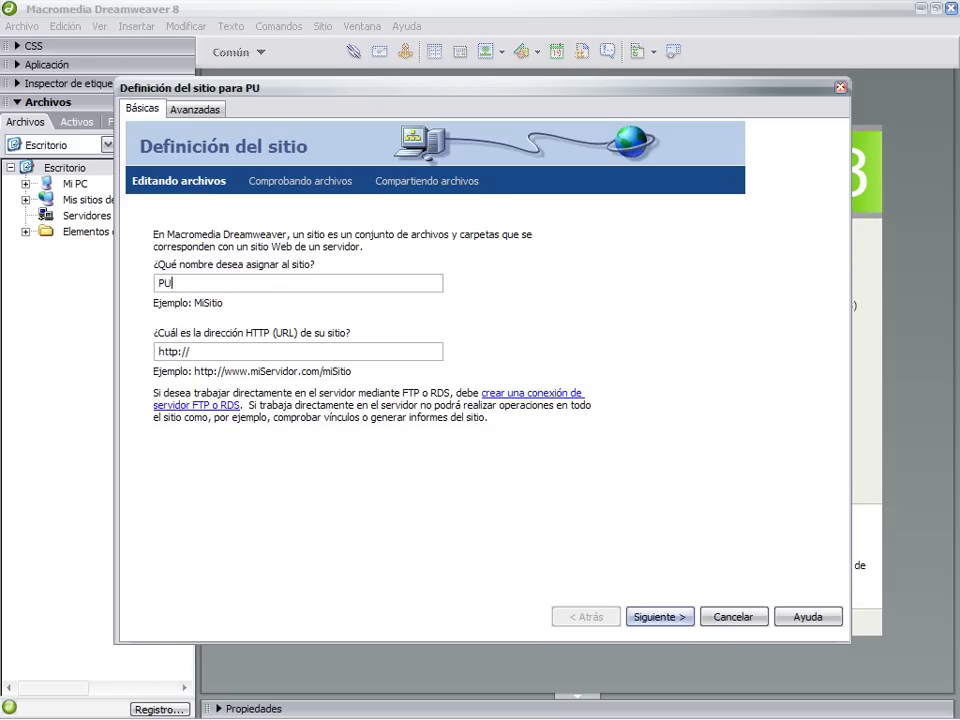
{"action": "type", "text": "ERTO M"}
{"action": "type", "text": "ONTT"}
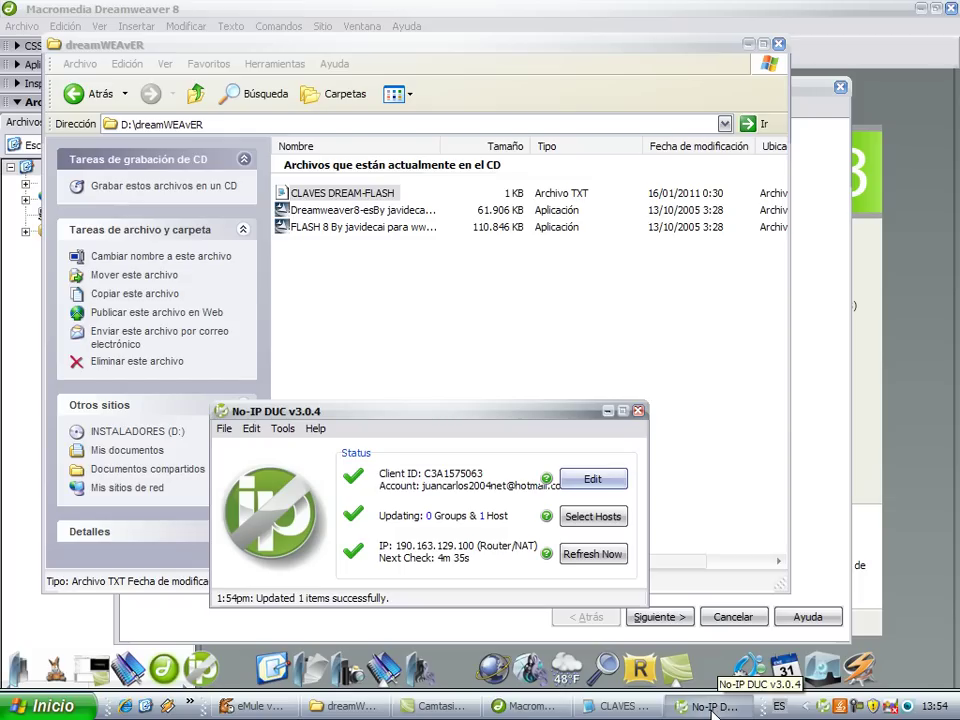
- Show the No-IP DUC hosts for this client, with mibarrio.no-ip.org checked
{"action": "left_click", "coordinate": [594, 517]}
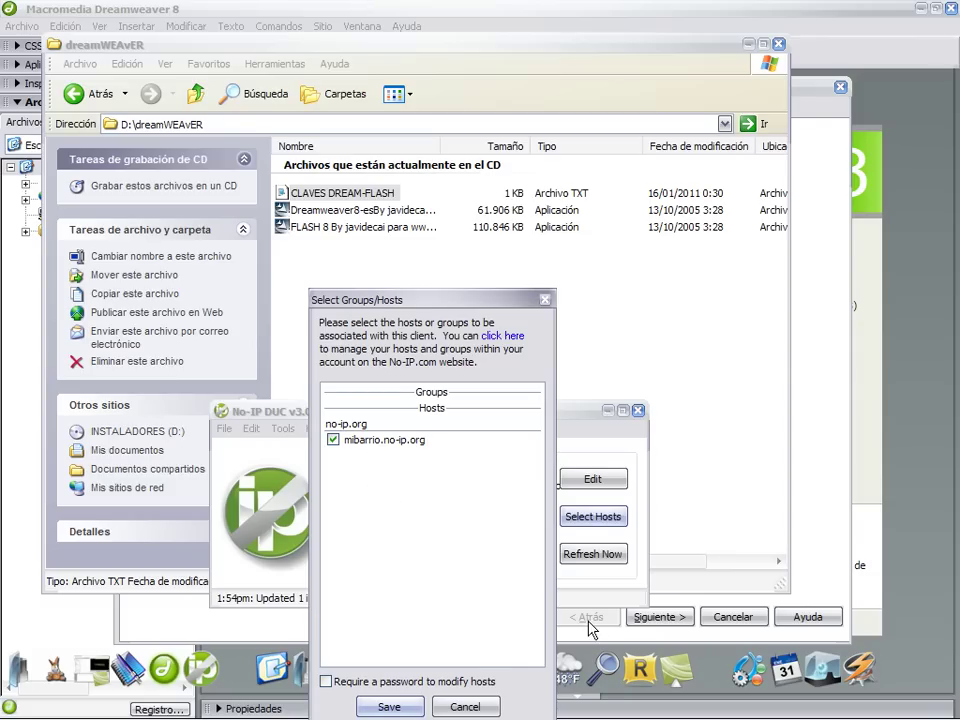
{"action": "left_click", "coordinate": [136, 668]}
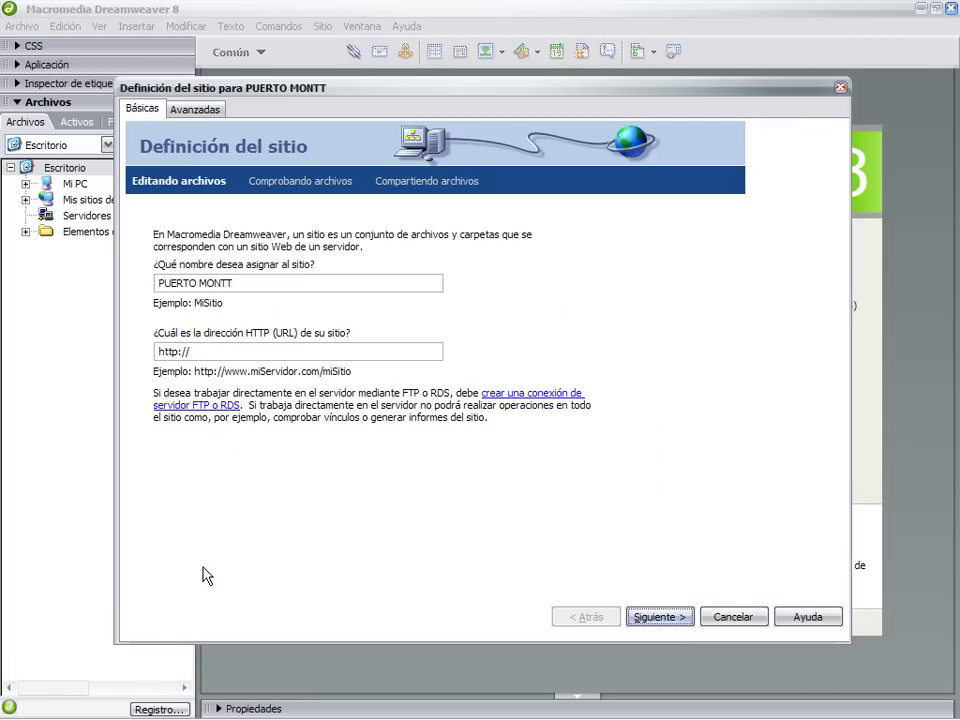
{"action": "left_click", "coordinate": [229, 355]}
{"action": "type", "text": "M"}
{"action": "key", "text": "BackSpace"}
{"action": "type", "text": "mi"}
{"action": "type", "text": "bar"}
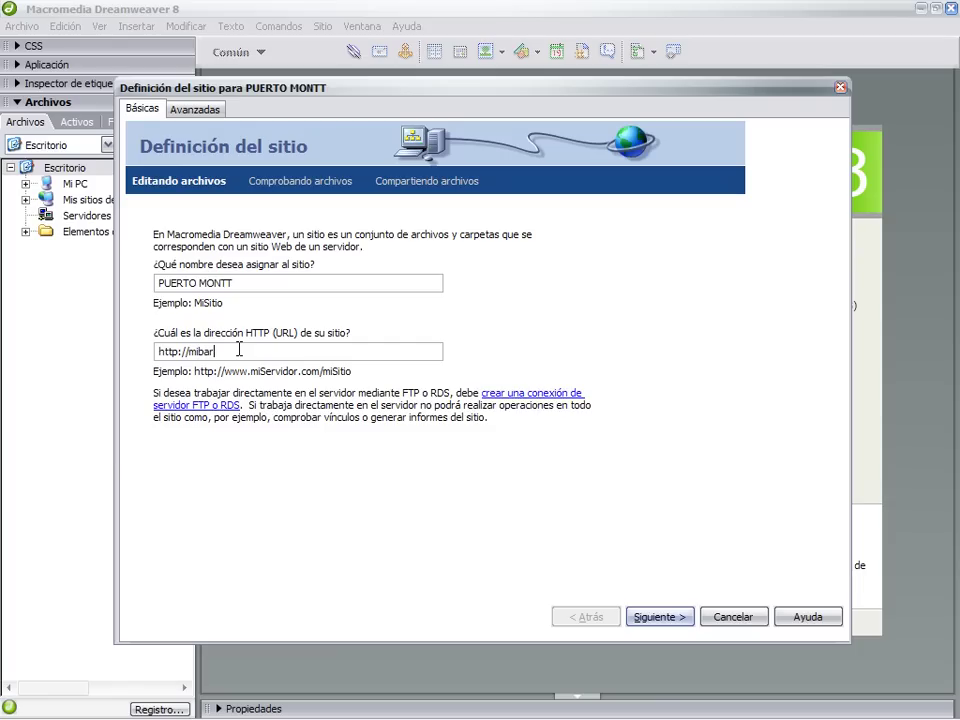
{"action": "type", "text": "rio."}
{"action": "type", "text": "ne"}
{"action": "type", "text": "t"}
{"action": "type", "text": "-"}
{"action": "type", "text": "ip"}
{"action": "type", "text": "."}
{"action": "type", "text": "org"}
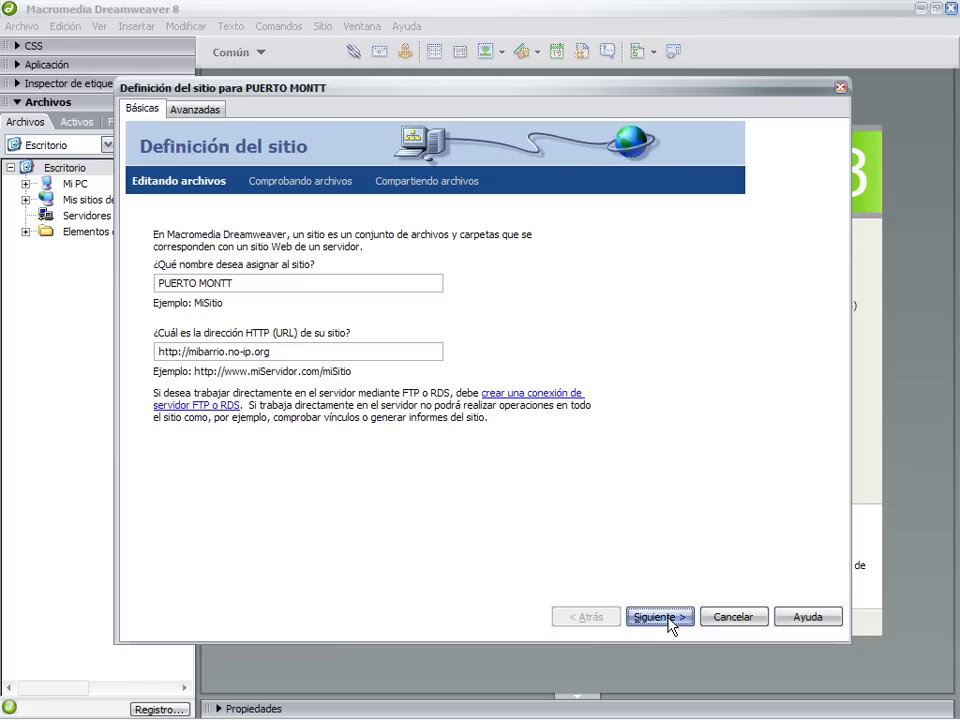
{"action": "left_click", "coordinate": [668, 621]}
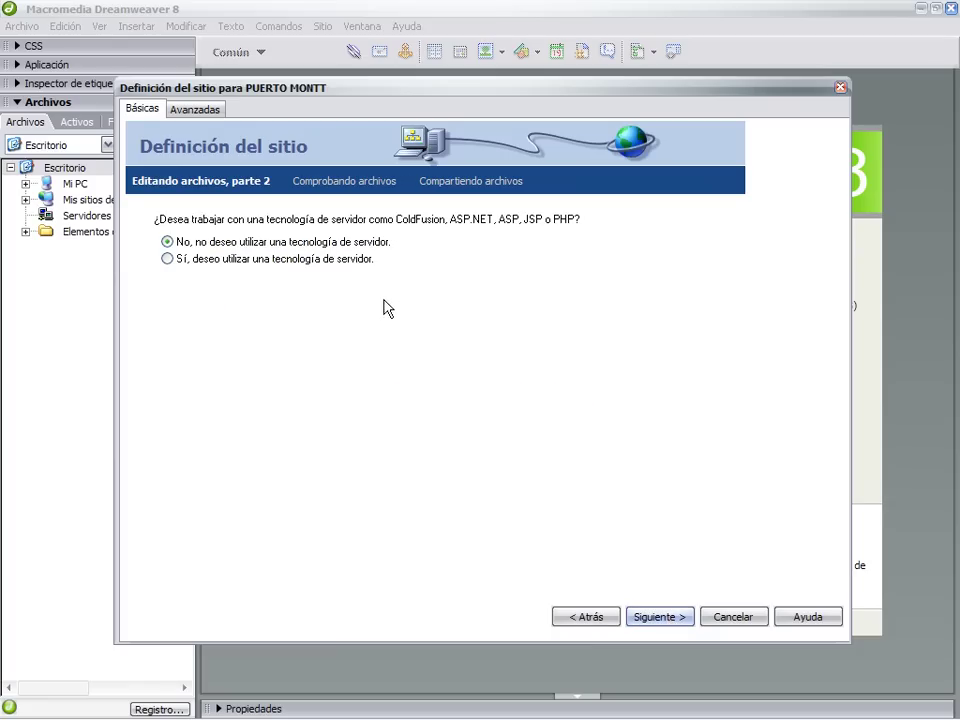
- Use a server technology, choose PHP MySQL from the list, and continue
{"action": "left_click", "coordinate": [232, 260]}
{"action": "left_click", "coordinate": [341, 306]}
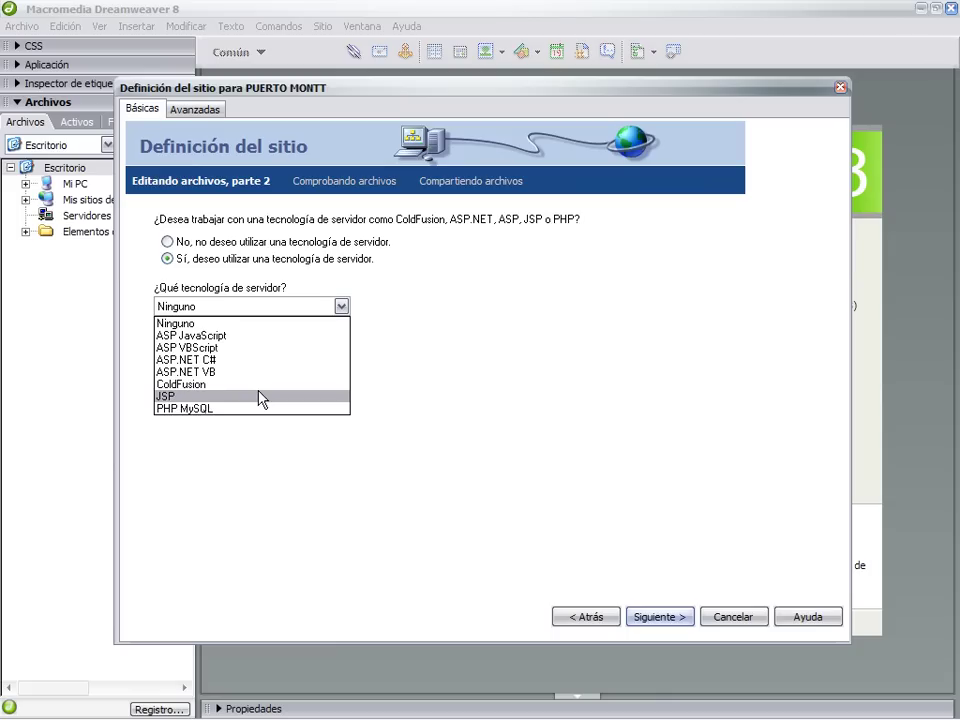
{"action": "left_click", "coordinate": [260, 408]}
{"action": "left_click", "coordinate": [660, 617]}
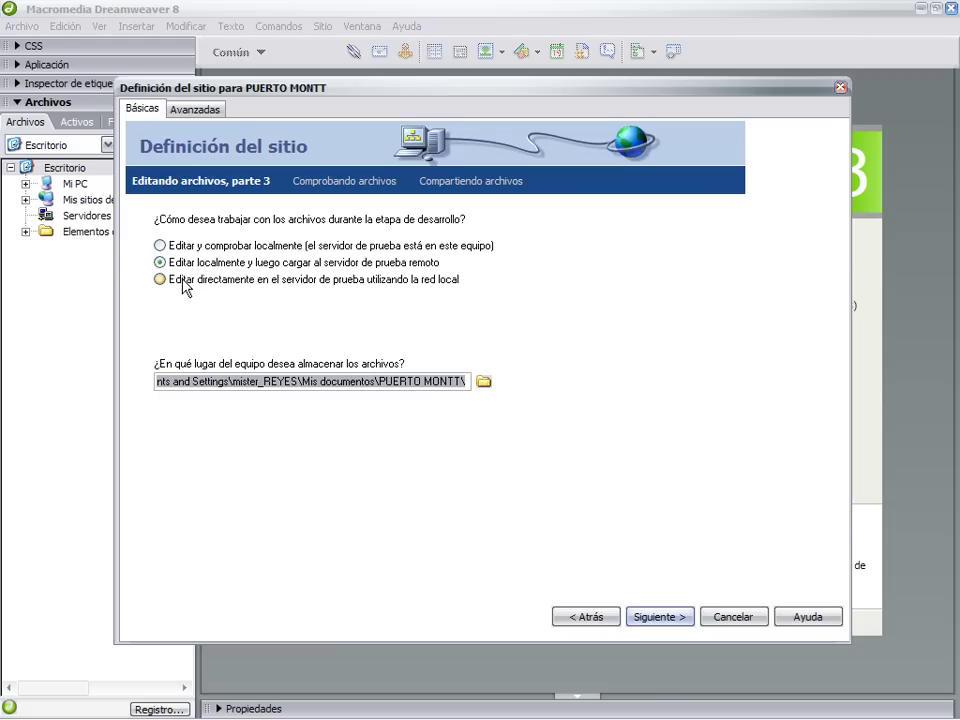
- Select editing files directly on the testing server over the local network
{"action": "left_click", "coordinate": [183, 285]}
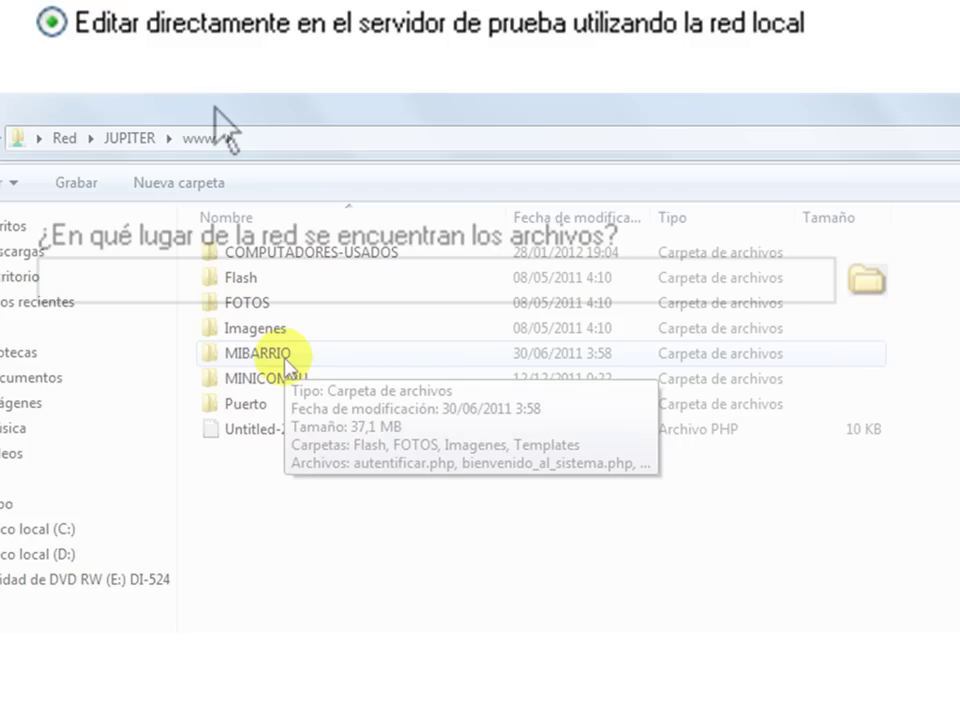
{"action": "double_click", "coordinate": [262, 353]}
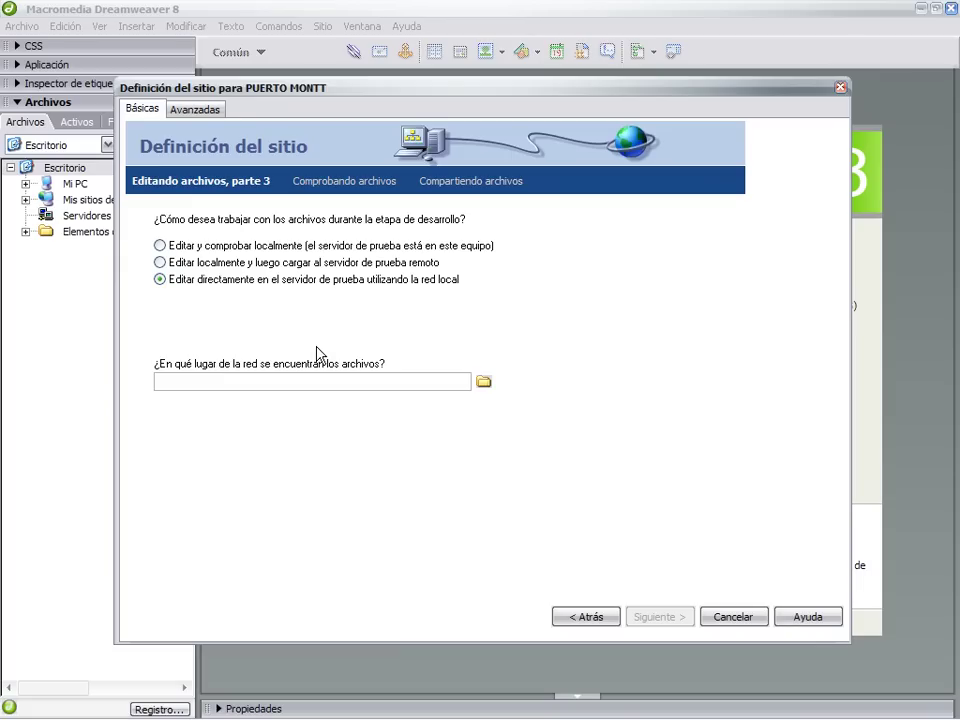
{"action": "left_click", "coordinate": [484, 382]}
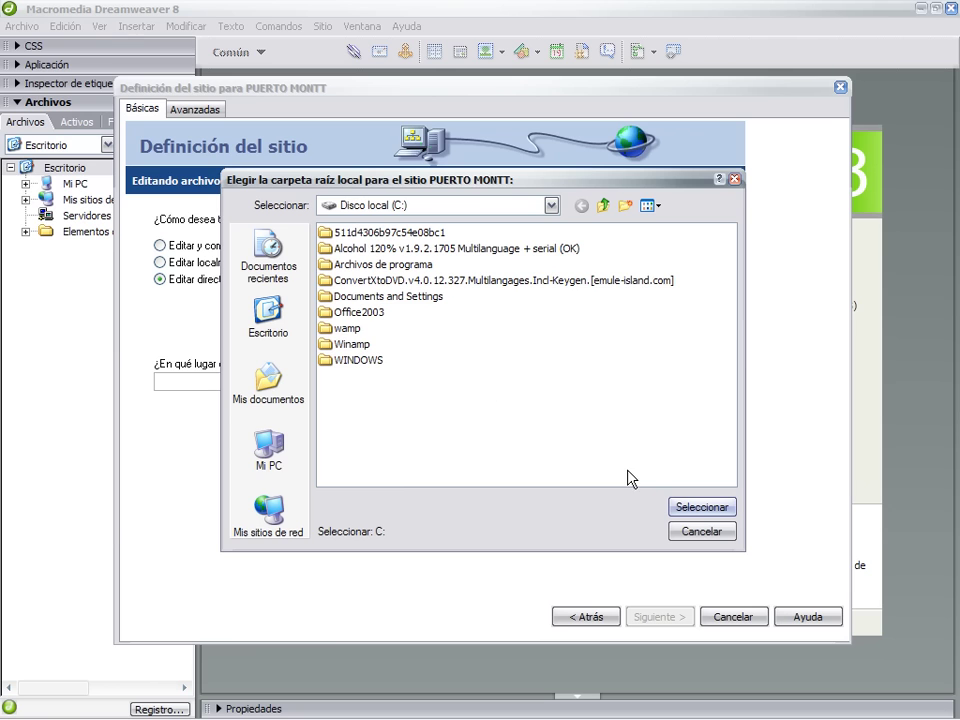
- Create a MIBARRIO folder in C:\wamp\www, select it as the site root, and continue
{"action": "double_click", "coordinate": [350, 331]}
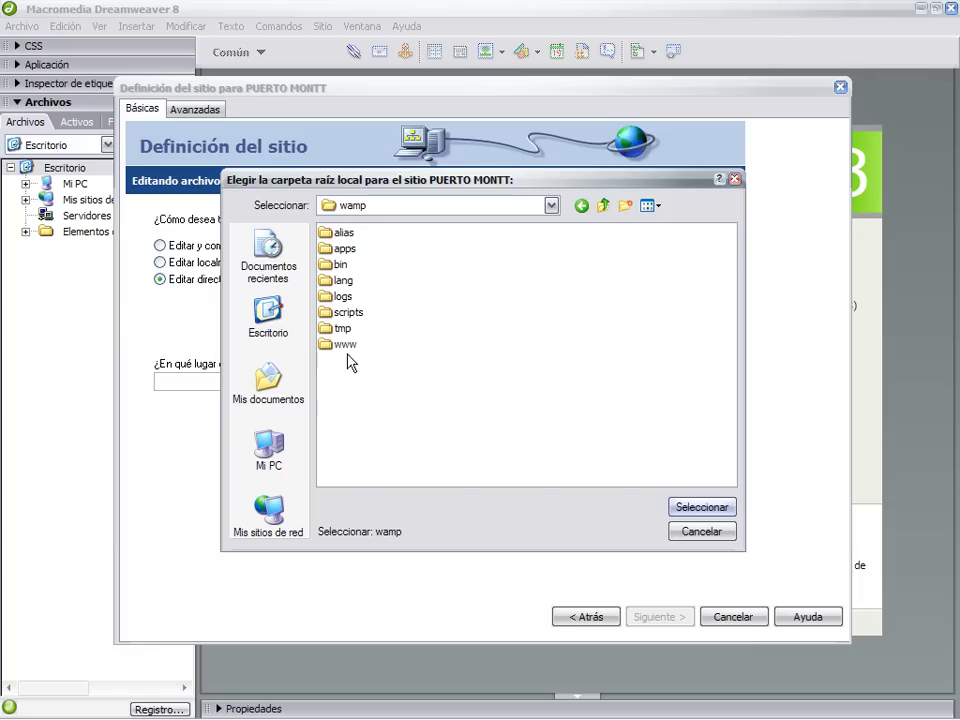
{"action": "double_click", "coordinate": [420, 592]}
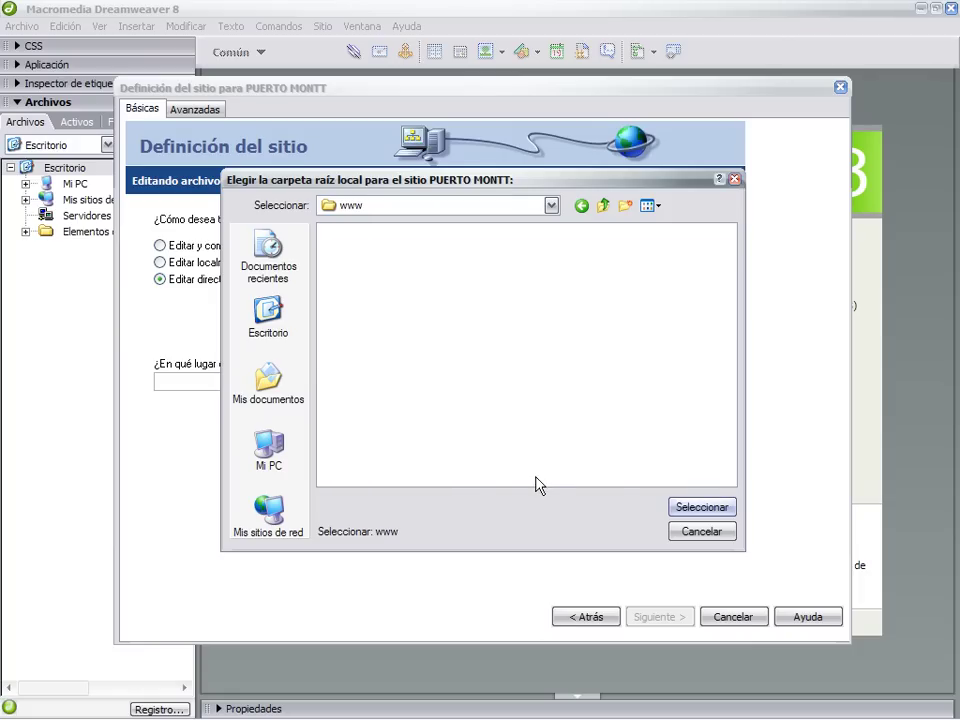
{"action": "left_click", "coordinate": [626, 206]}
{"action": "type", "text": "MIBARRIO"}
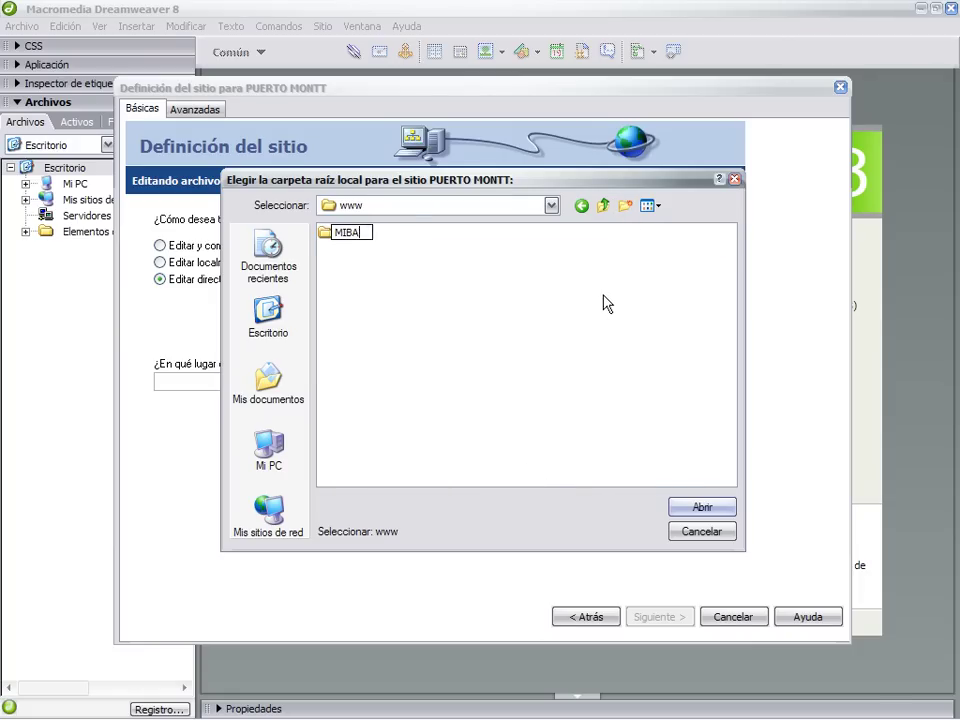
{"action": "left_click", "coordinate": [710, 508]}
{"action": "left_click", "coordinate": [716, 508]}
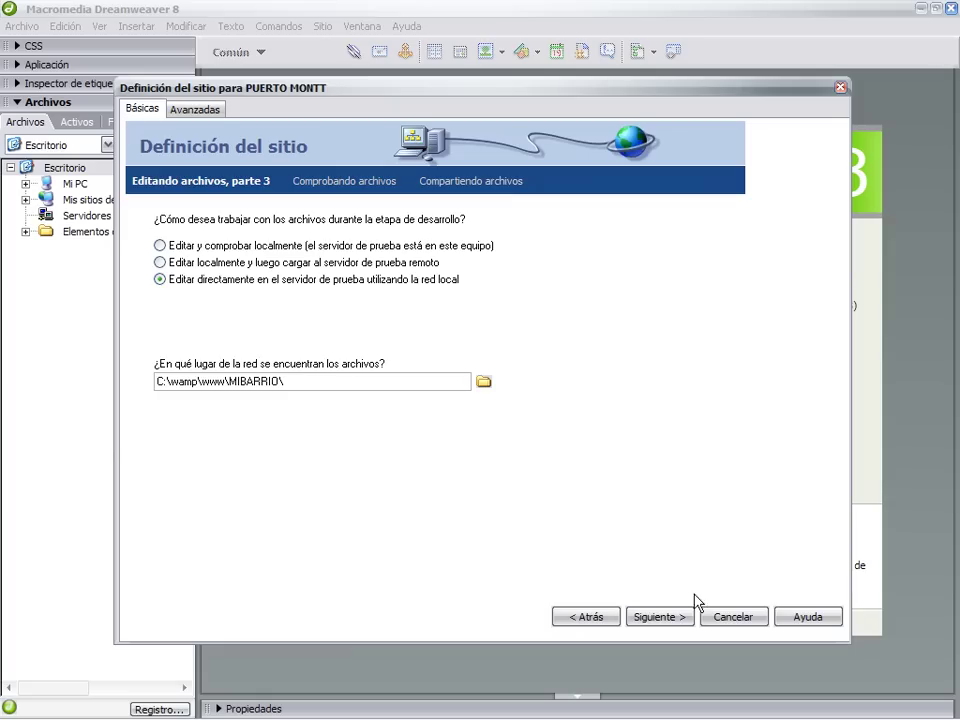
{"action": "left_click", "coordinate": [664, 617]}
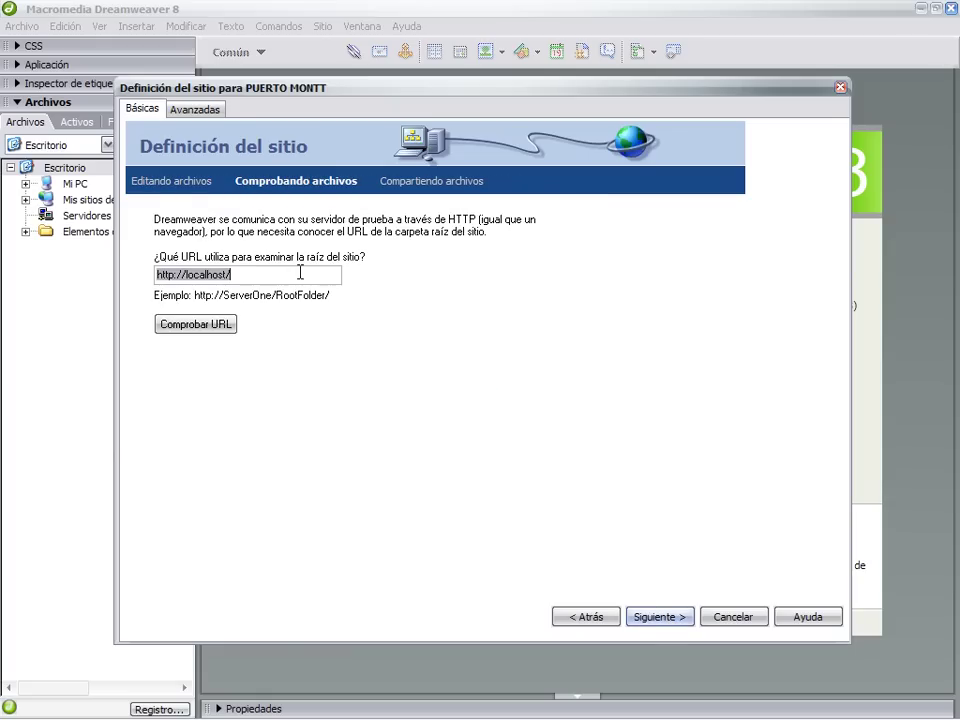
{"action": "left_click", "coordinate": [220, 324]}
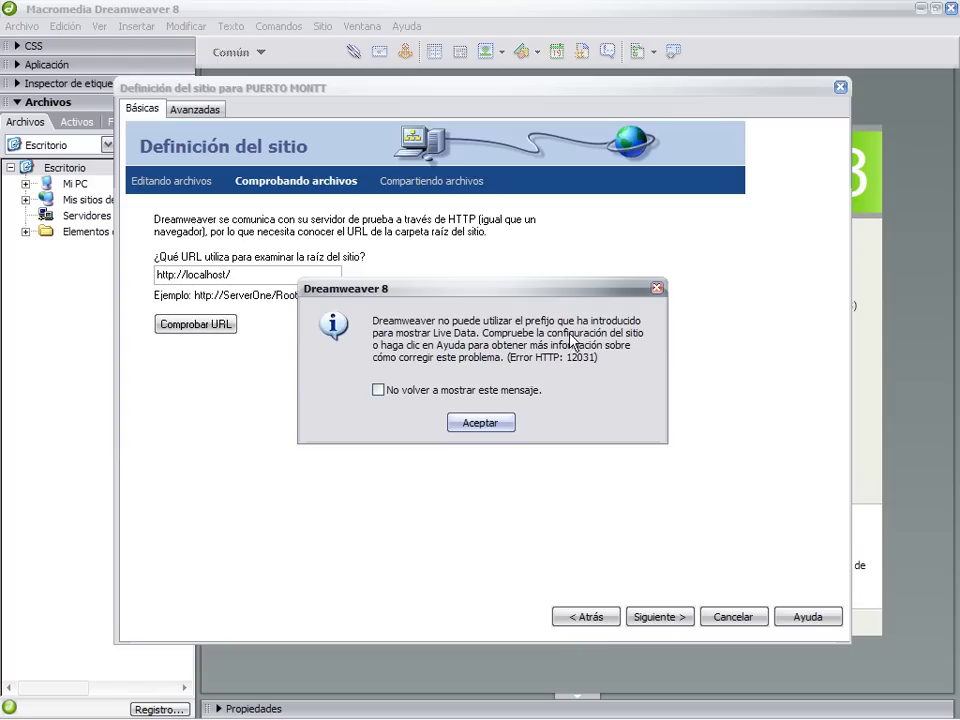
{"action": "left_click", "coordinate": [489, 425]}
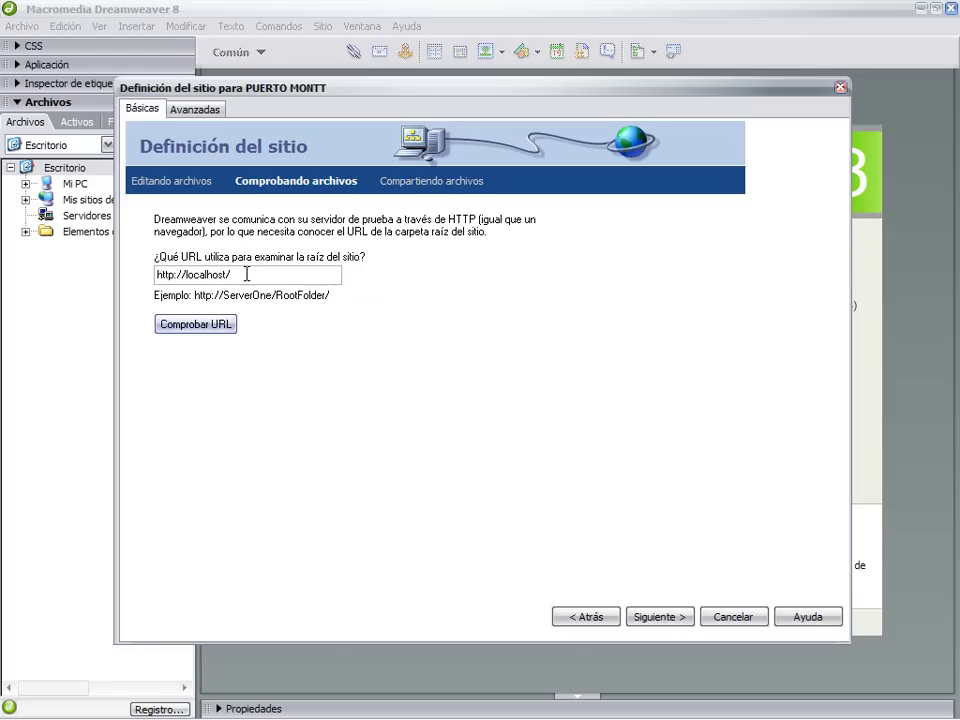
{"action": "left_click", "coordinate": [662, 618]}
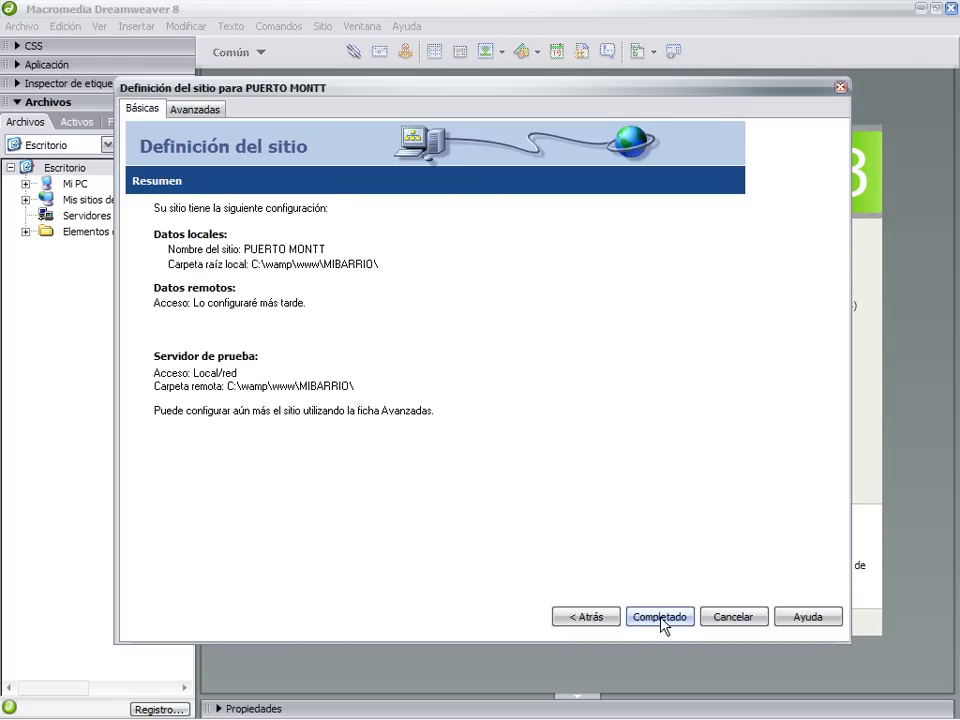
{"action": "left_click", "coordinate": [662, 618]}
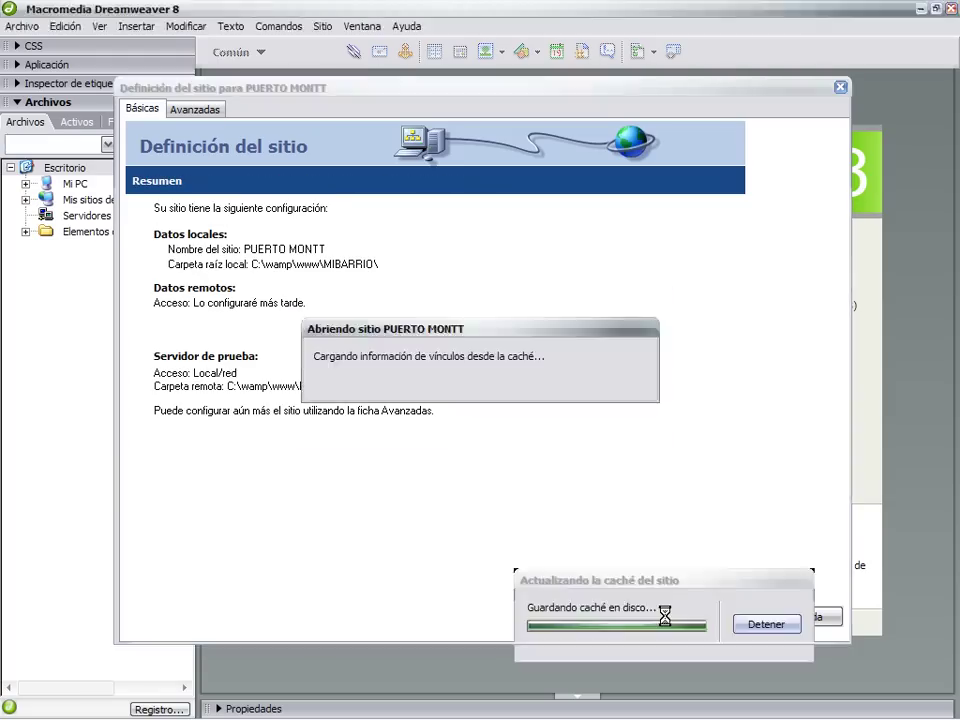
{"action": "left_click_drag", "start_coordinate": [200, 216], "coordinate": [294, 249]}
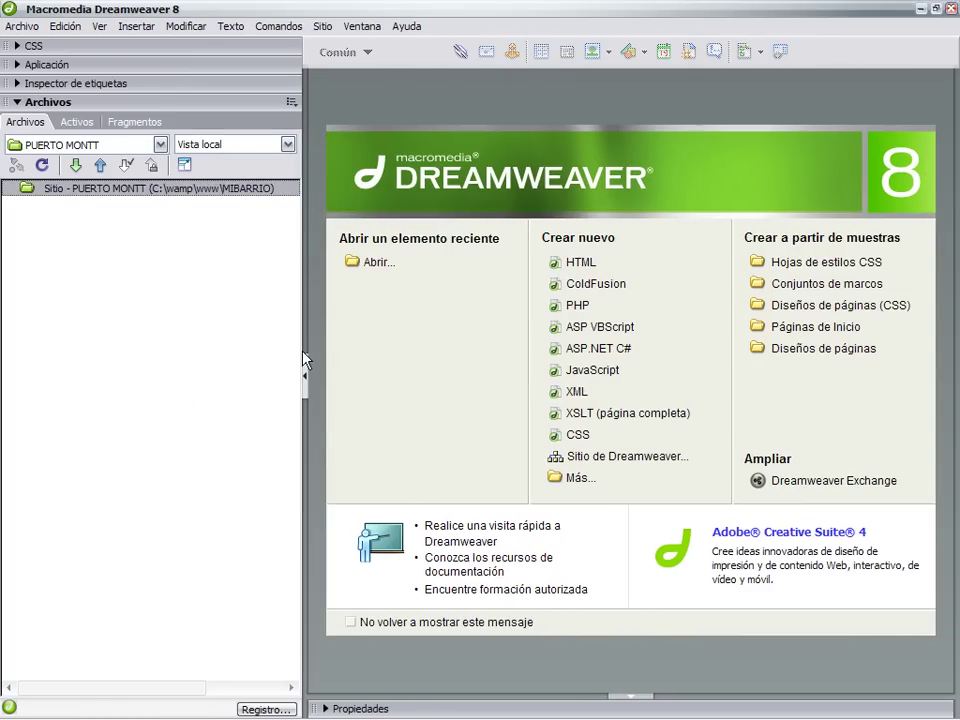
- Choose Archivo > Nuevo to bring up the Nuevo documento dialog
{"action": "left_click", "coordinate": [25, 27]}
{"action": "left_click", "coordinate": [37, 48]}
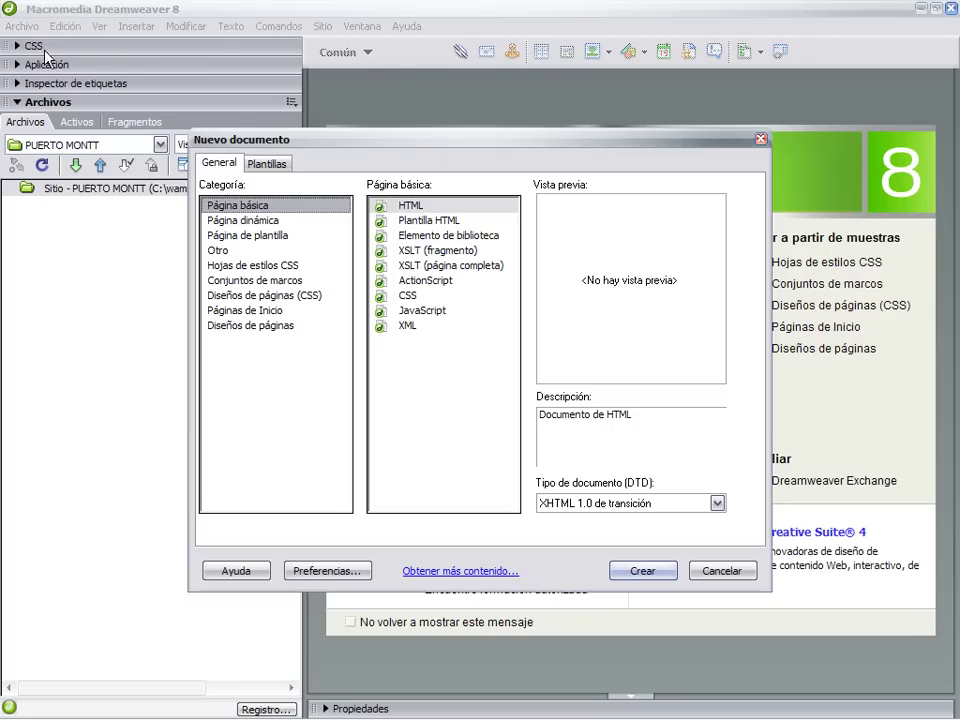
- Choose PHP under the Página dinámica category and create the new PHP document
{"action": "left_click", "coordinate": [243, 220]}
{"action": "left_click", "coordinate": [412, 311]}
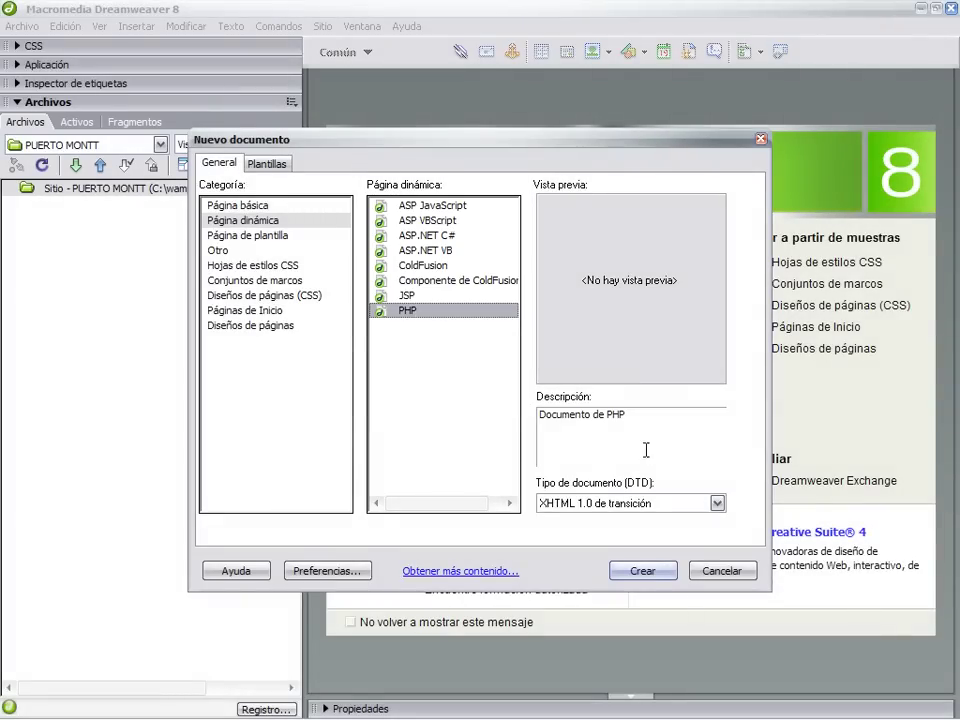
{"action": "left_click", "coordinate": [645, 571]}
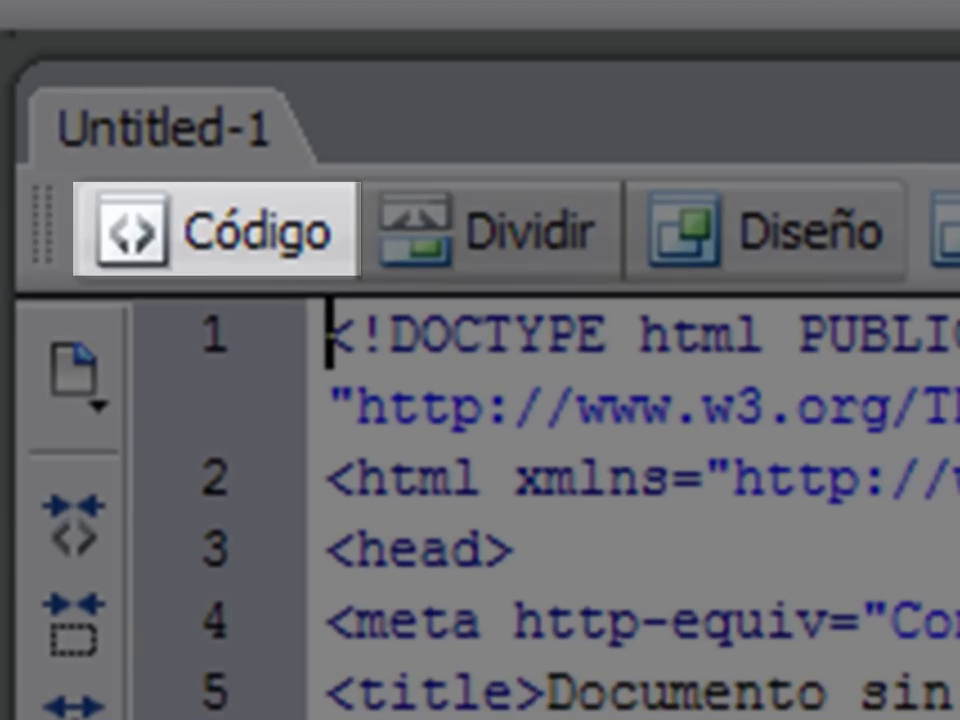